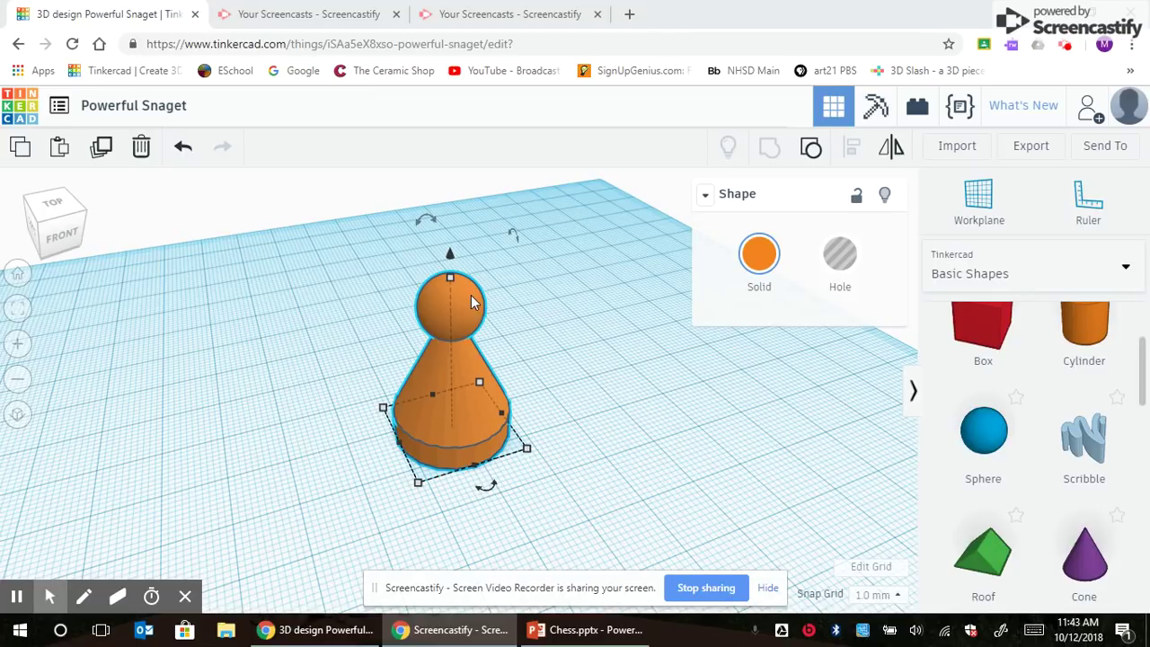
Shift the existing orange pawn to the left and refit the view on it
{"action": "left_click_drag", "start_coordinate": [468, 355], "coordinate": [324, 327]}
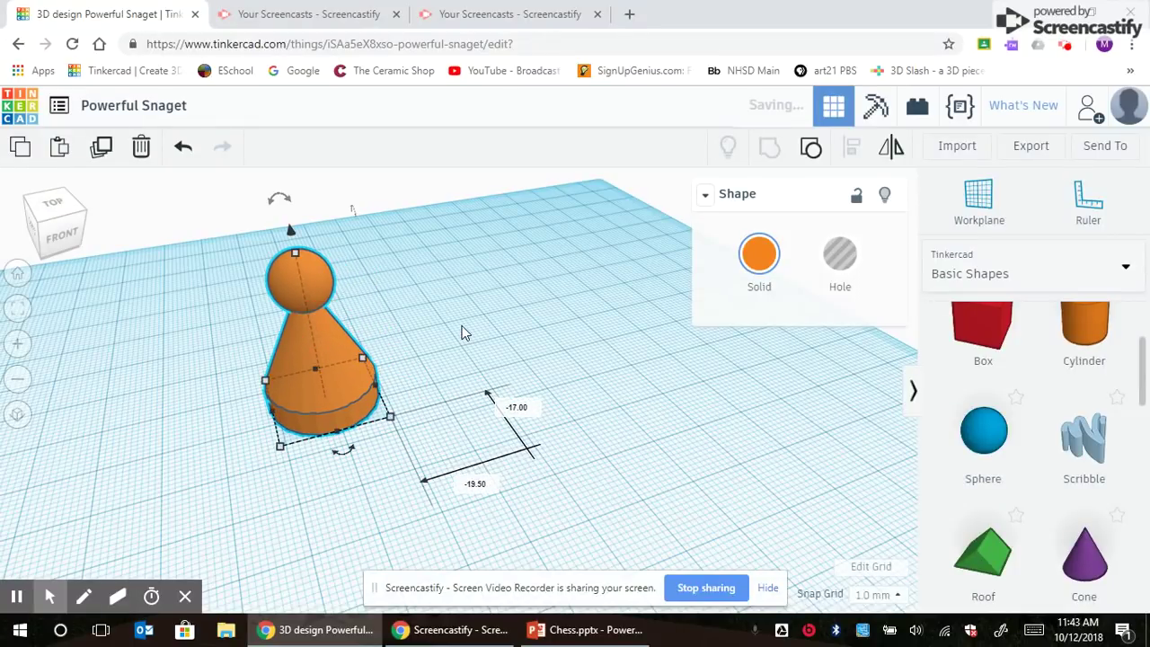
{"action": "scroll", "coordinate": [506, 363], "scroll_direction": "down", "scroll_amount": 2}
{"action": "right_click_drag", "start_coordinate": [508, 375], "coordinate": [530, 431]}
{"action": "key", "text": "f"}
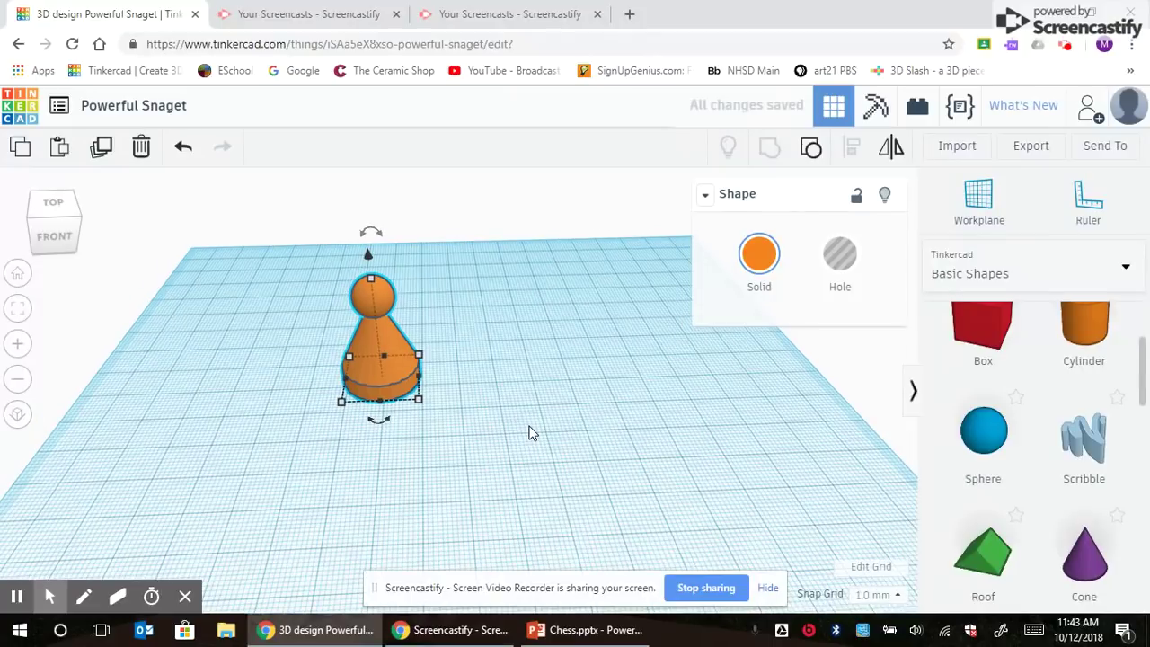
{"action": "scroll", "coordinate": [1054, 375], "scroll_direction": "up", "scroll_amount": 3}
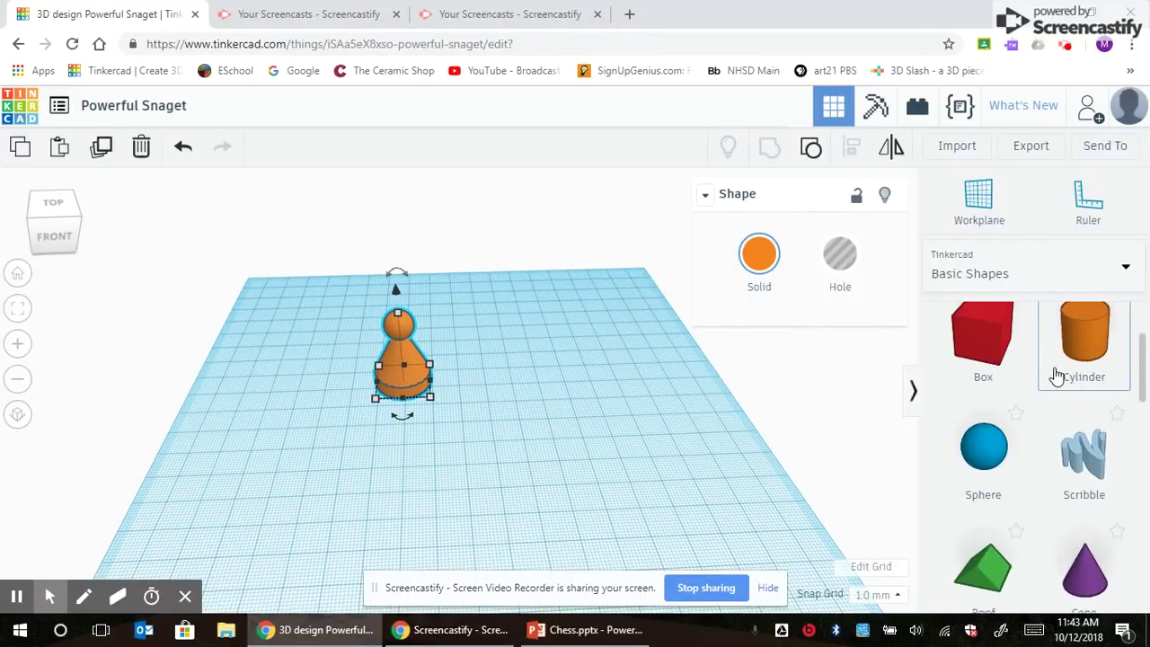
Add a cylinder beside the pawn and set its height to 5 mm
{"action": "left_click_drag", "start_coordinate": [1092, 479], "coordinate": [481, 407]}
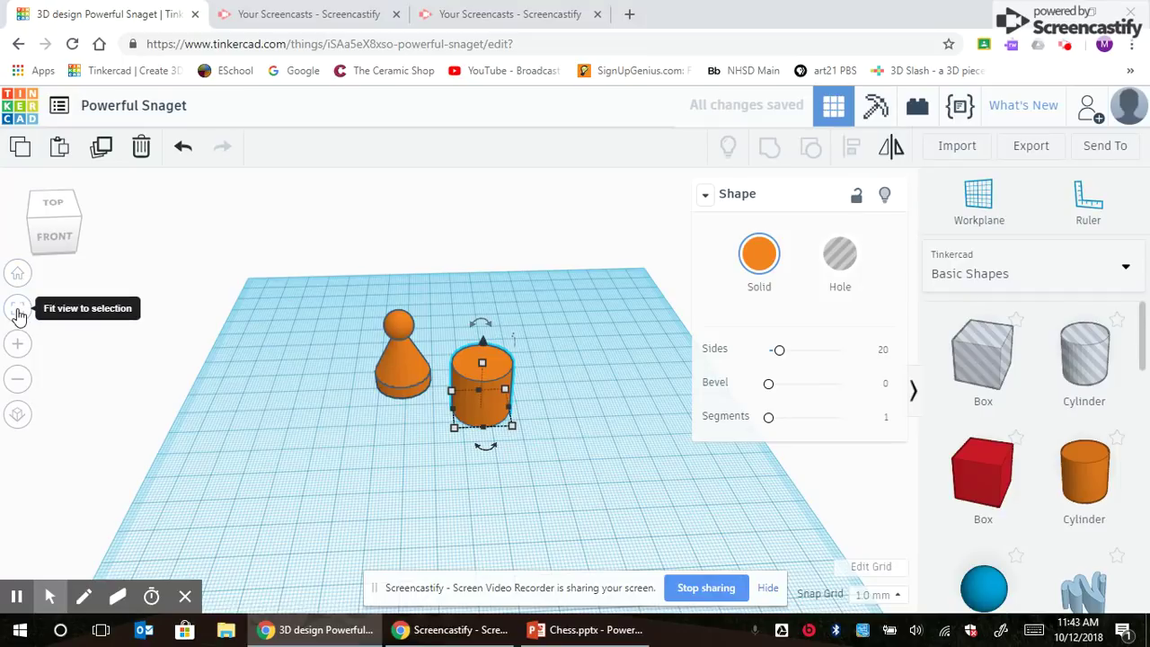
{"action": "left_click", "coordinate": [18, 309]}
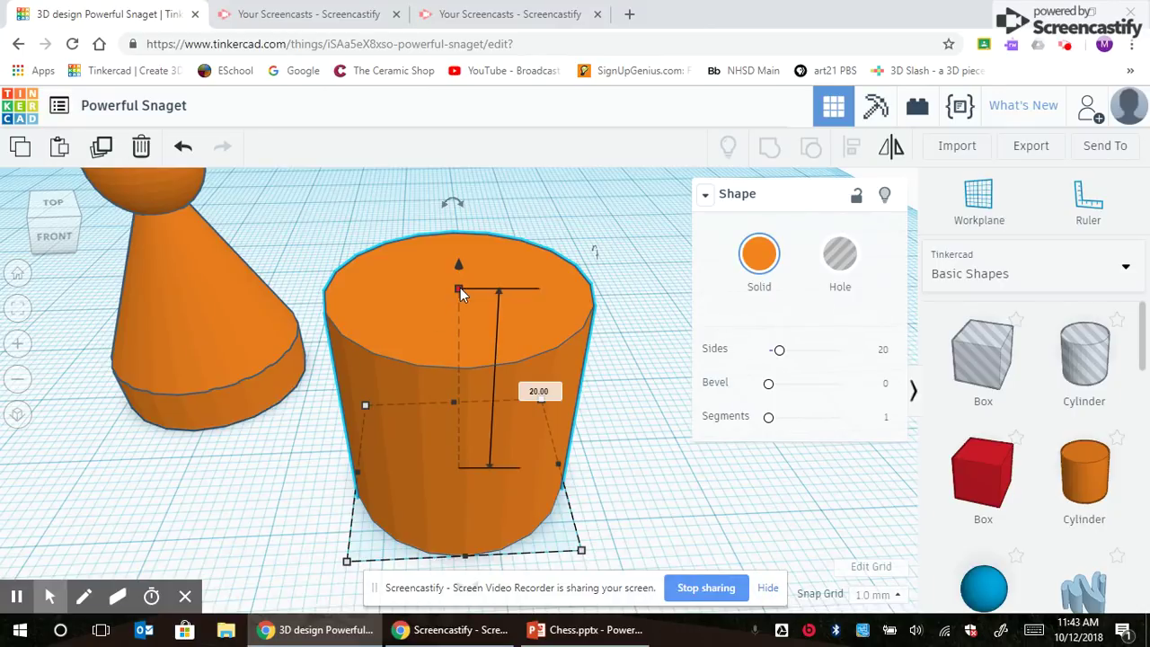
{"action": "left_click_drag", "start_coordinate": [459, 288], "coordinate": [470, 375]}
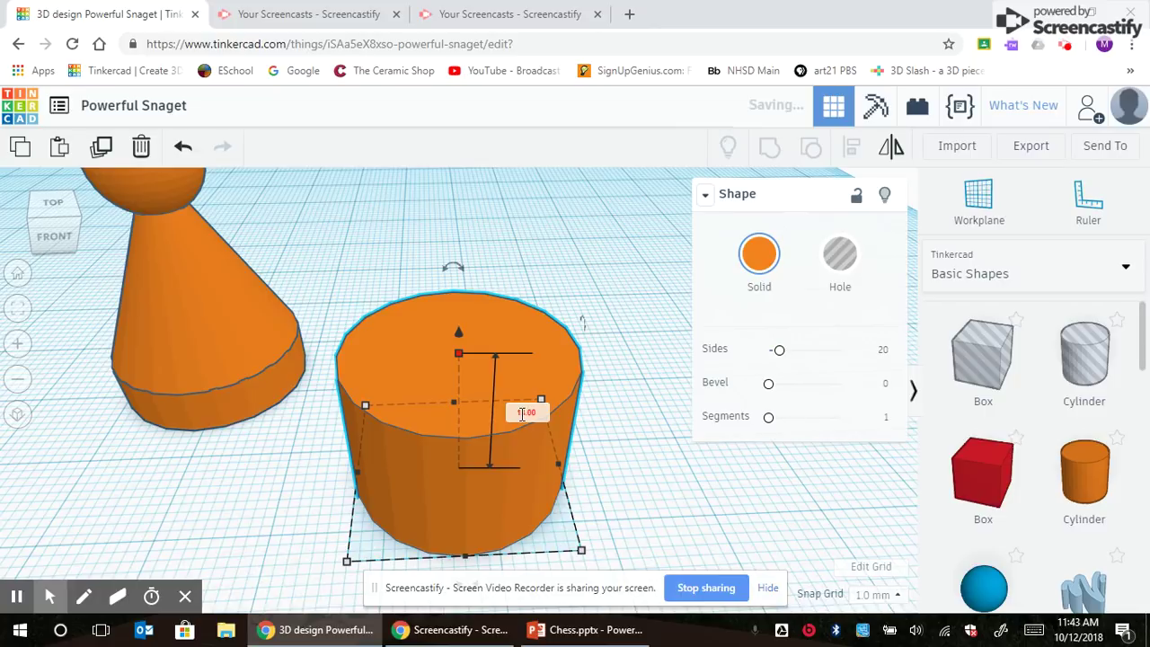
{"action": "left_click", "coordinate": [521, 413]}
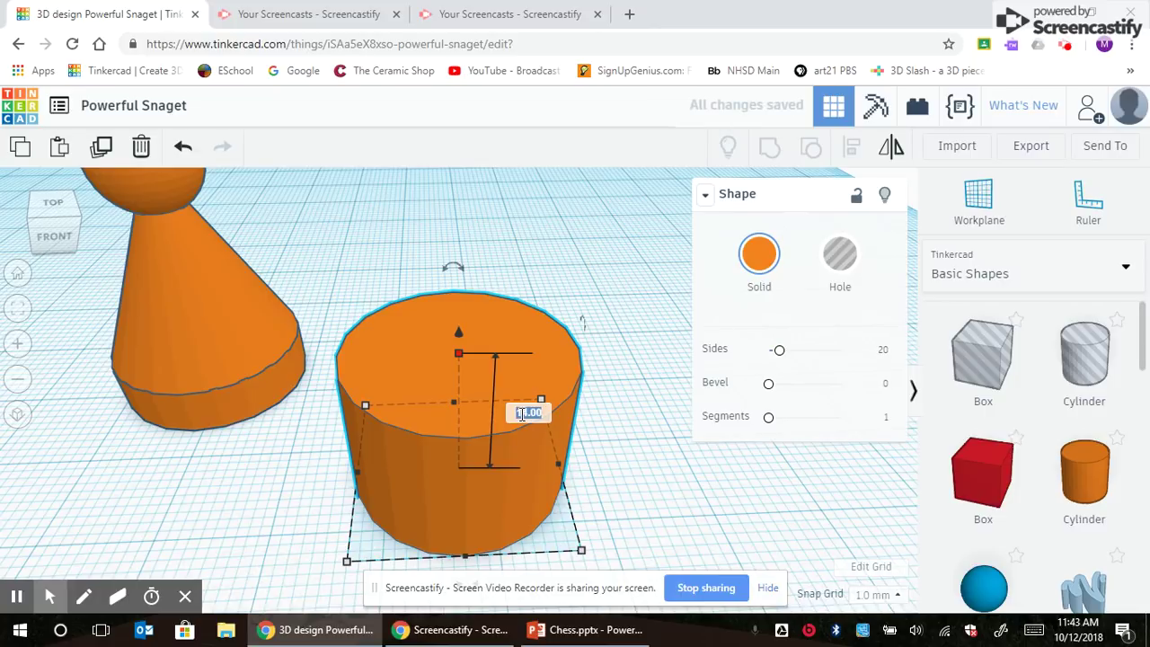
{"action": "type", "text": "5"}
{"action": "key", "text": "Return"}
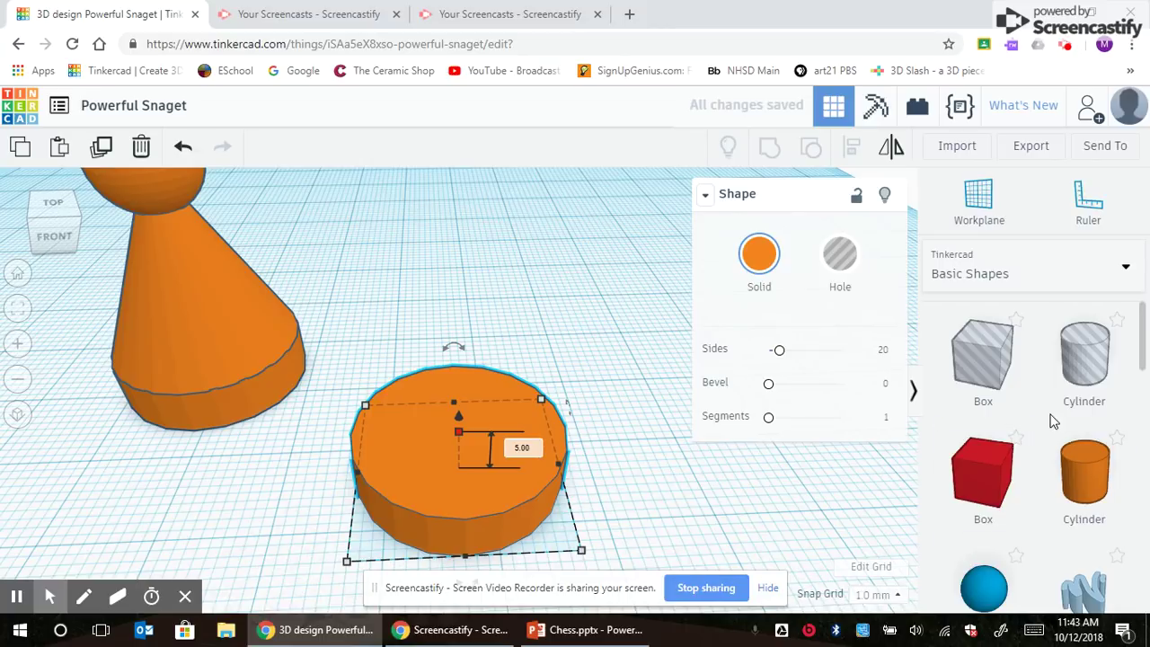
{"action": "scroll", "coordinate": [1052, 422], "scroll_direction": "down", "scroll_amount": 3}
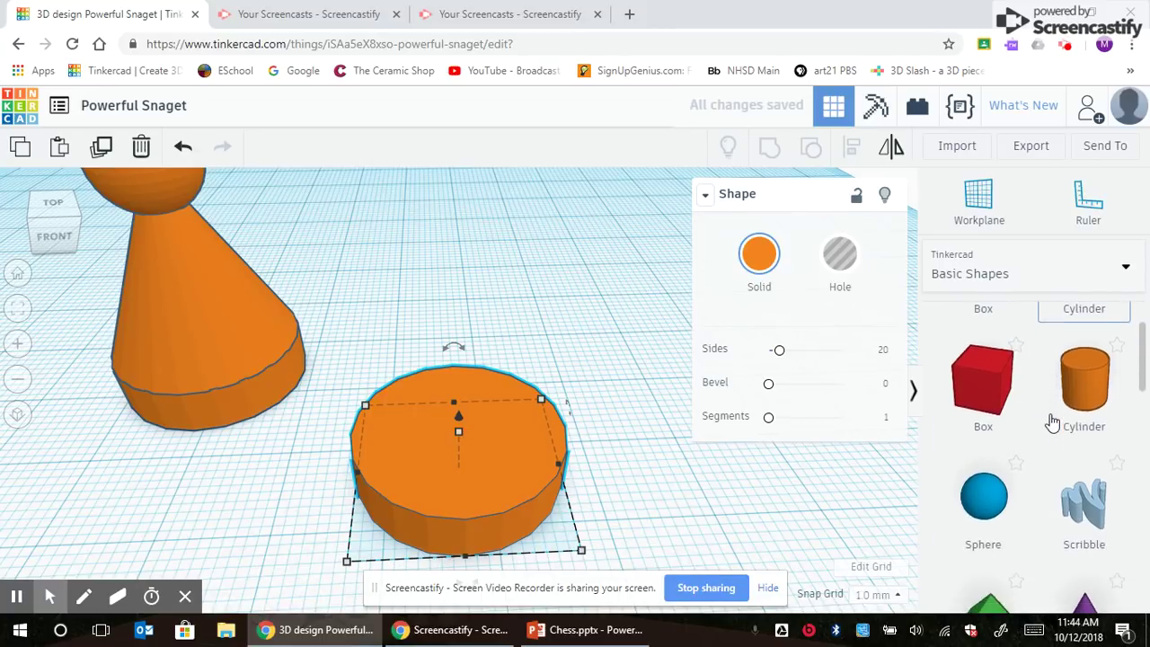
Place a purple cone from Basic Shapes over the base cylinder
{"action": "scroll", "coordinate": [1051, 422], "scroll_direction": "down", "scroll_amount": 3}
{"action": "scroll", "coordinate": [1051, 422], "scroll_direction": "up", "scroll_amount": 2}
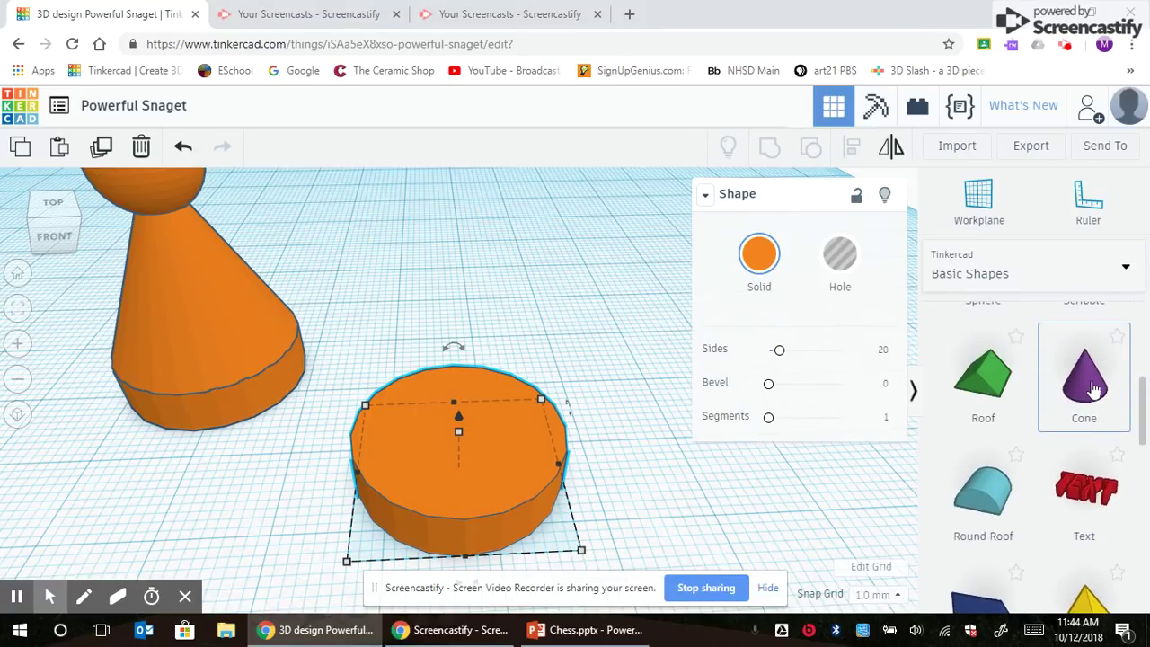
{"action": "left_click", "coordinate": [1070, 414]}
{"action": "left_click_drag", "start_coordinate": [1071, 413], "coordinate": [472, 448]}
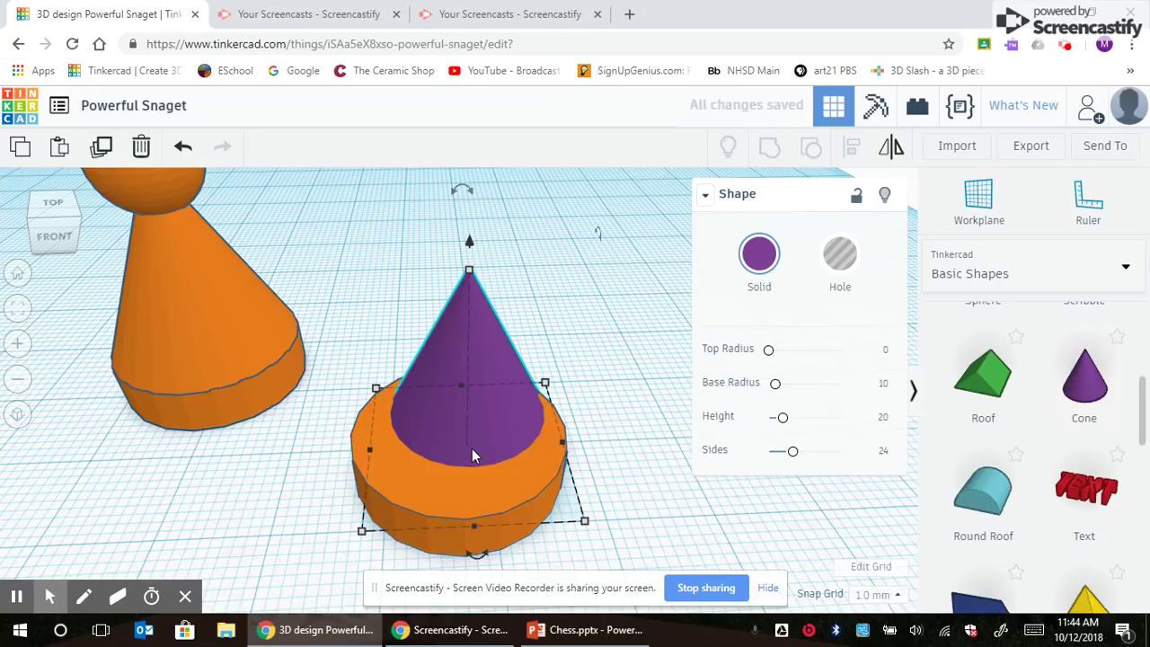
Lift the cone 5 mm so it rests on top of the base disc
{"action": "scroll", "coordinate": [546, 358], "scroll_direction": "down", "scroll_amount": 3}
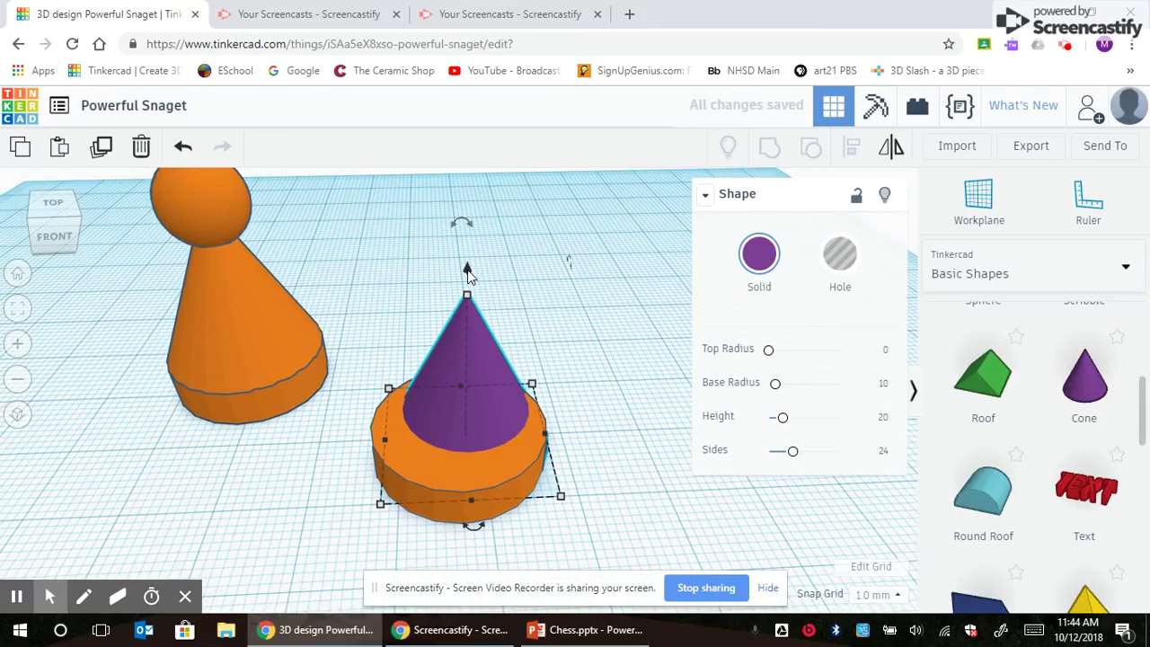
{"action": "left_click_drag", "start_coordinate": [466, 267], "coordinate": [469, 230]}
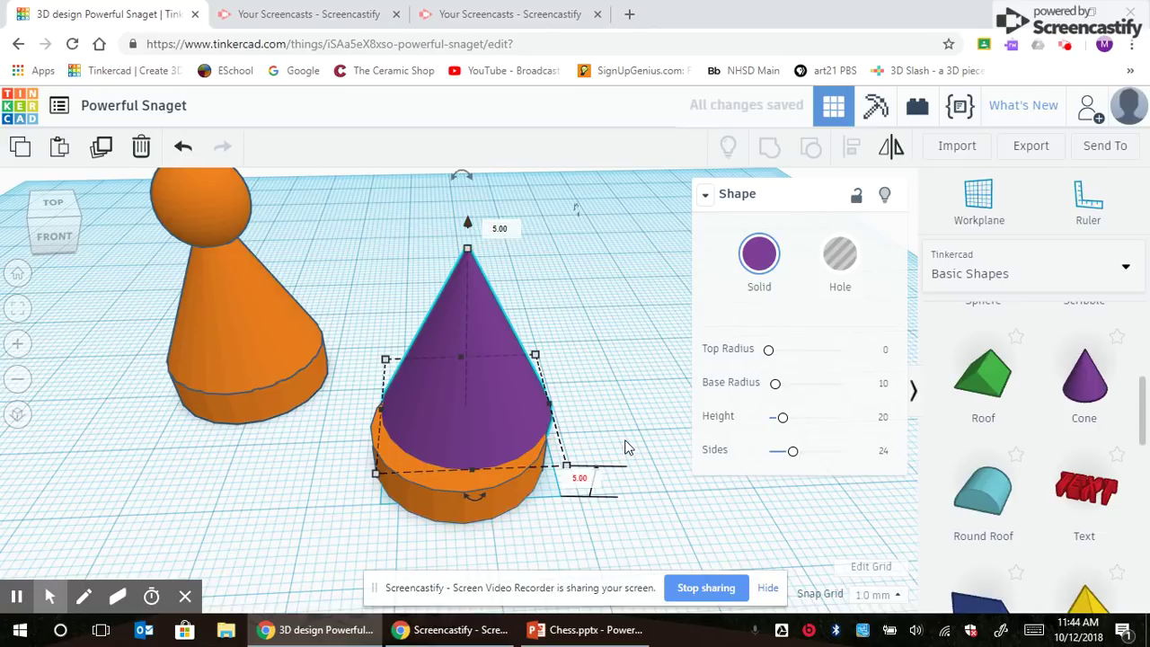
{"action": "right_click_drag", "start_coordinate": [586, 382], "coordinate": [598, 454]}
{"action": "left_click", "coordinate": [810, 426]}
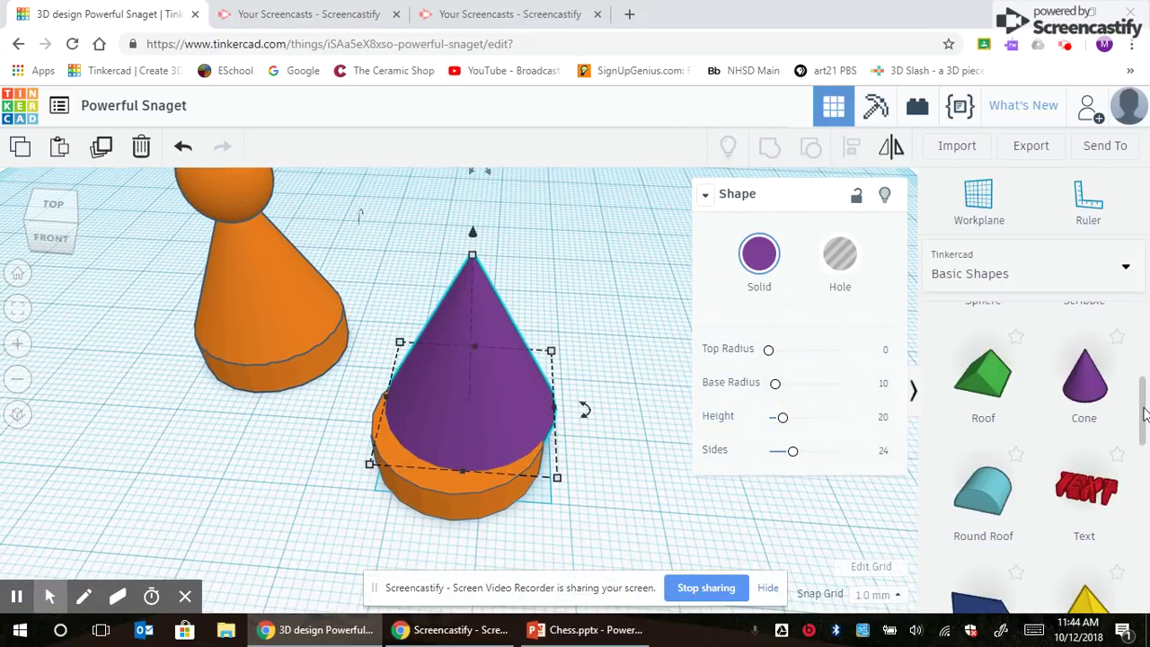
{"action": "left_click_drag", "start_coordinate": [1144, 410], "coordinate": [1138, 382]}
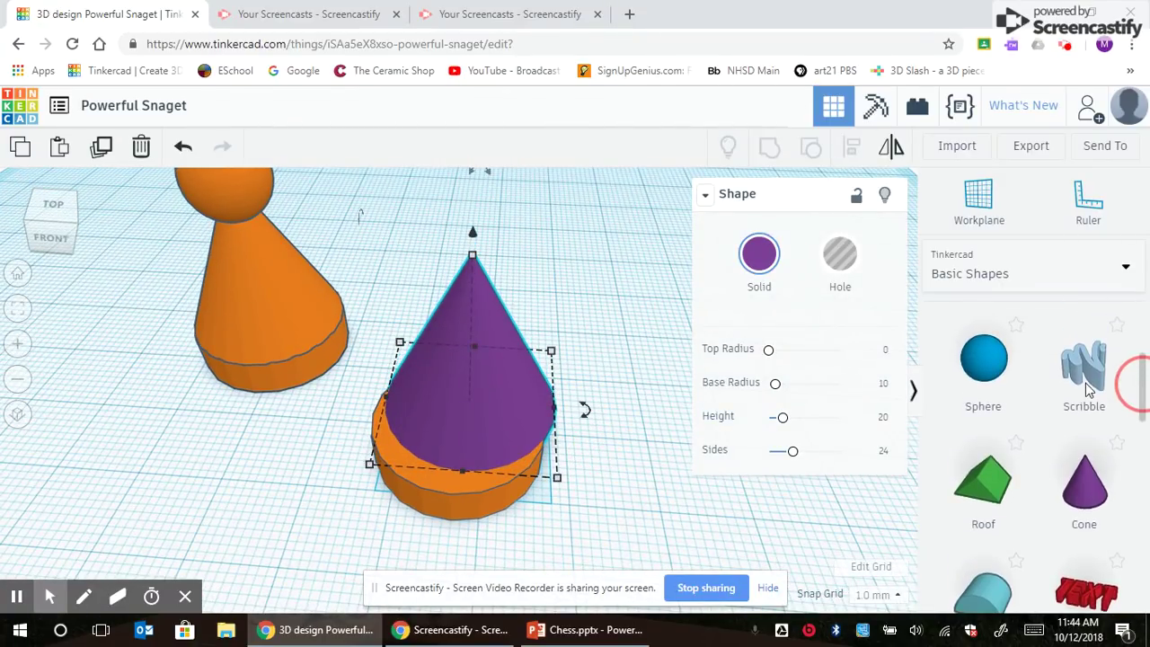
Add a blue sphere near the cone and shrink it to 10 by 10
{"action": "left_click_drag", "start_coordinate": [982, 360], "coordinate": [265, 481]}
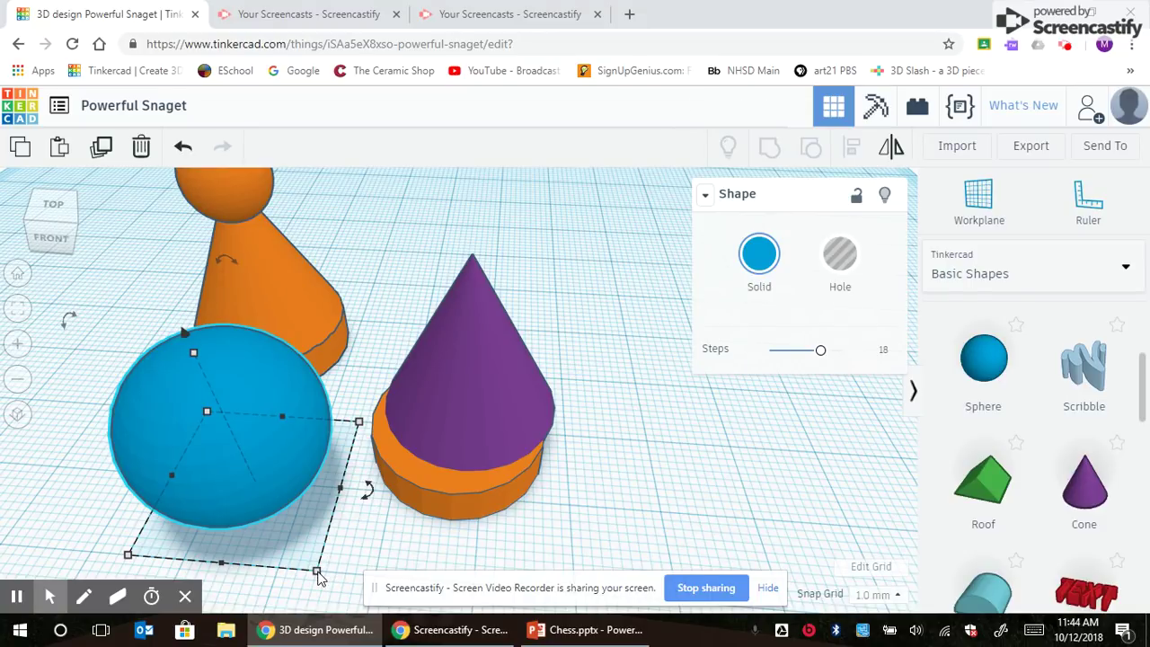
{"action": "left_click", "coordinate": [316, 571]}
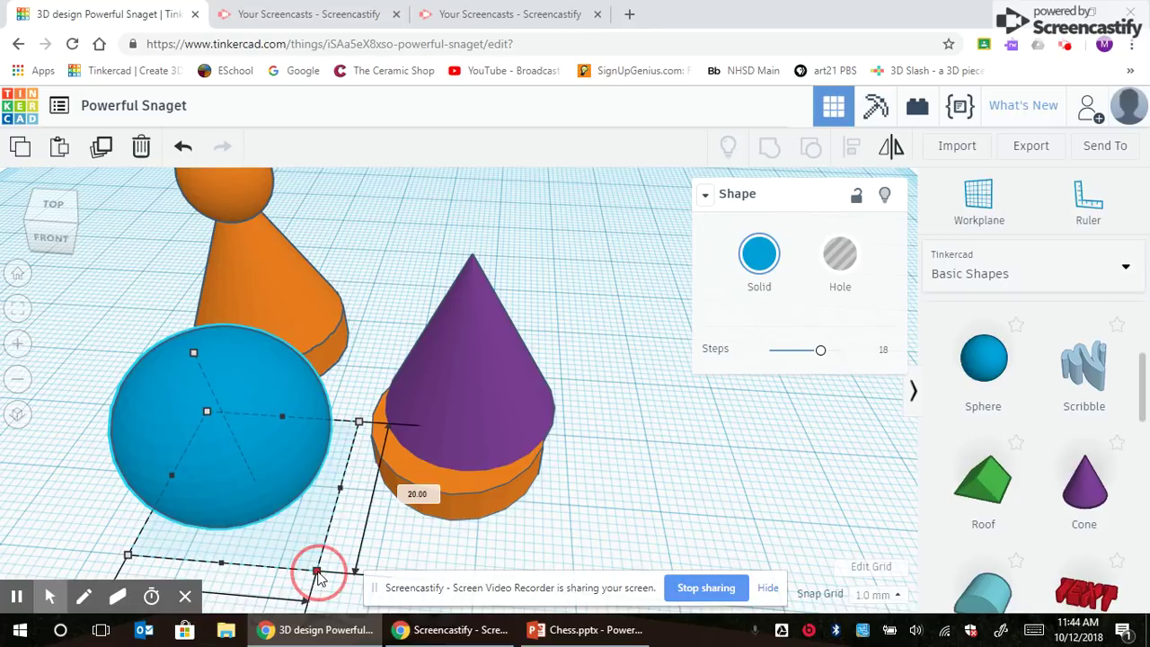
{"action": "left_click_drag", "start_coordinate": [313, 554], "coordinate": [258, 483]}
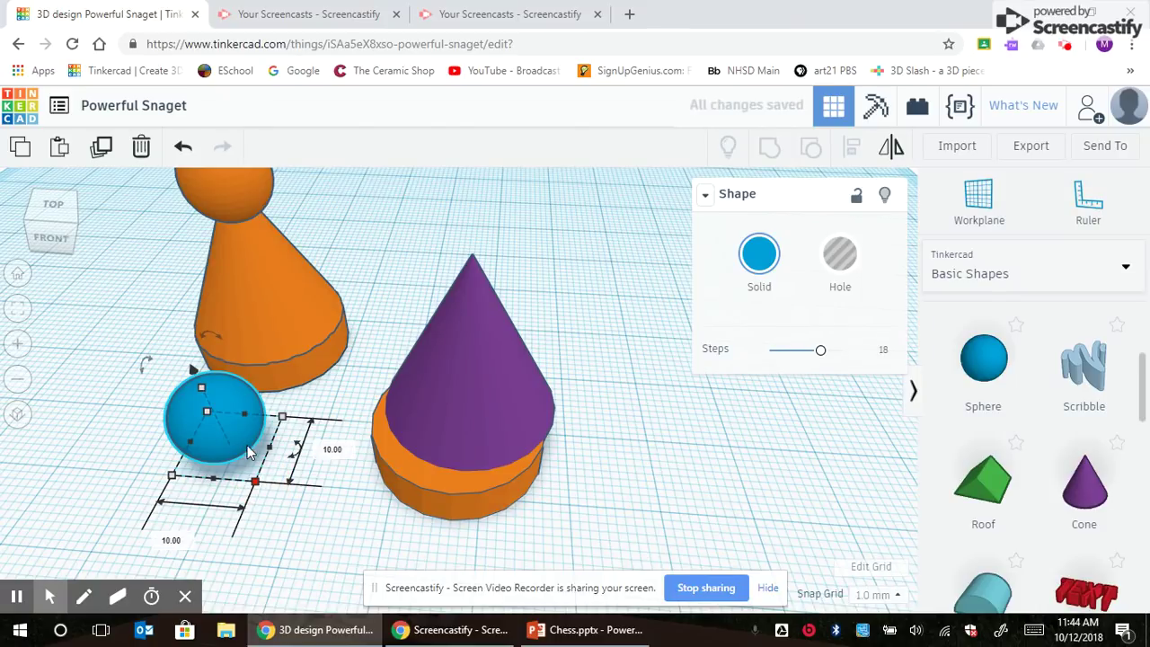
Move the sphere to the right of the cone and keep it selected
{"action": "left_click_drag", "start_coordinate": [235, 430], "coordinate": [657, 447]}
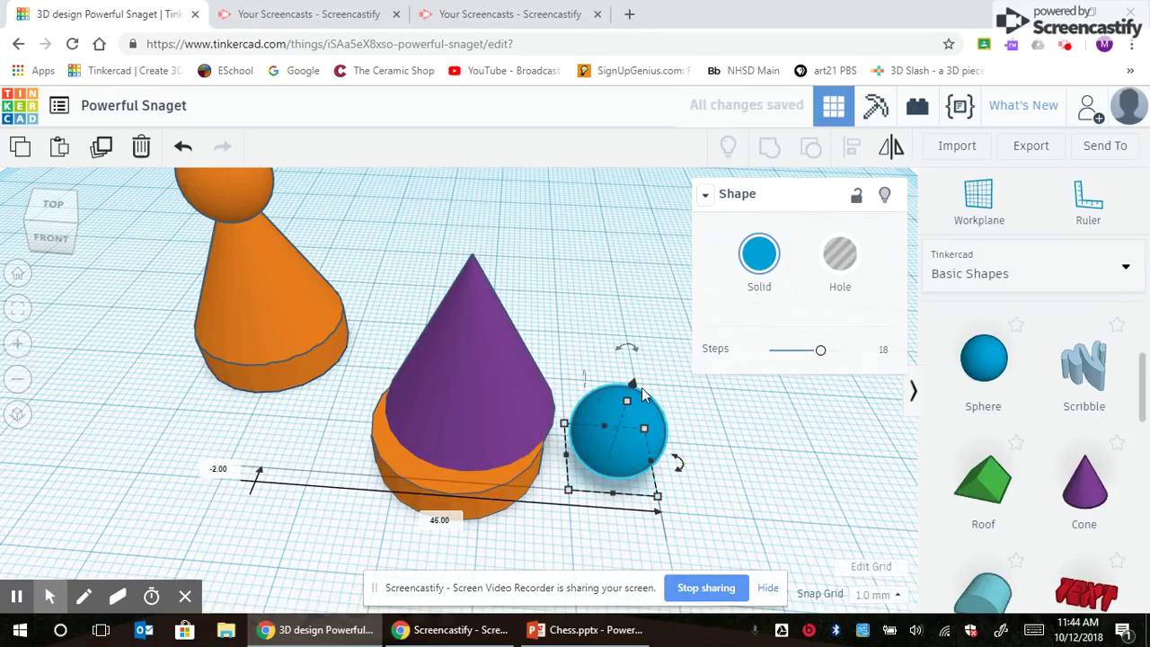
{"action": "left_click", "coordinate": [694, 404]}
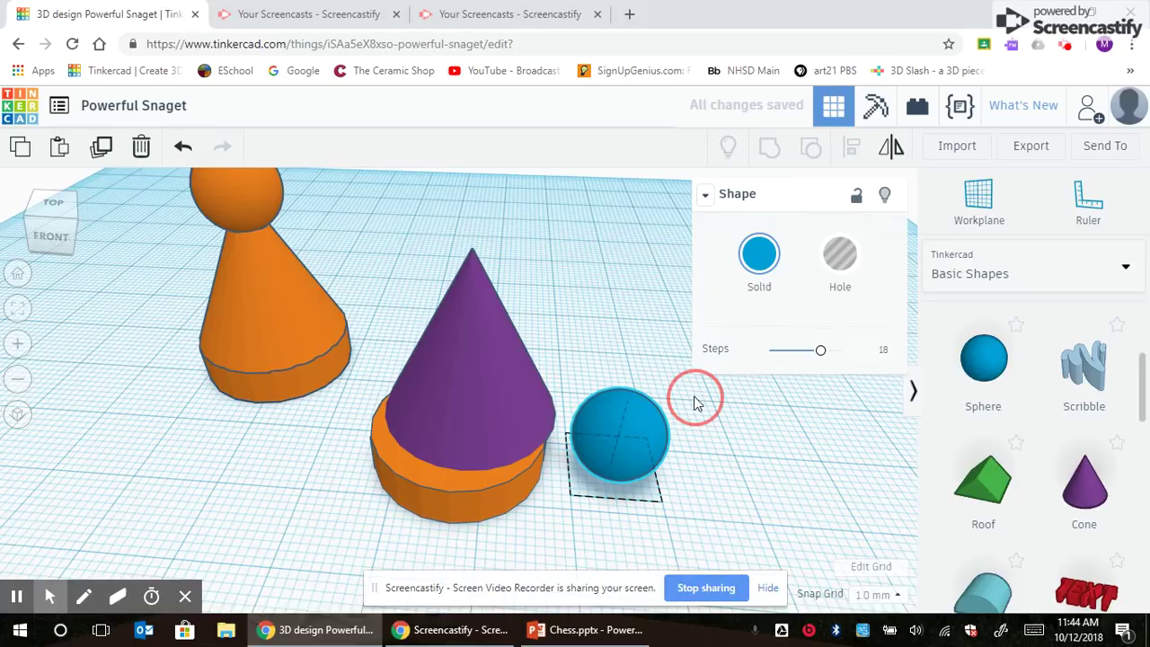
{"action": "left_click", "coordinate": [627, 397]}
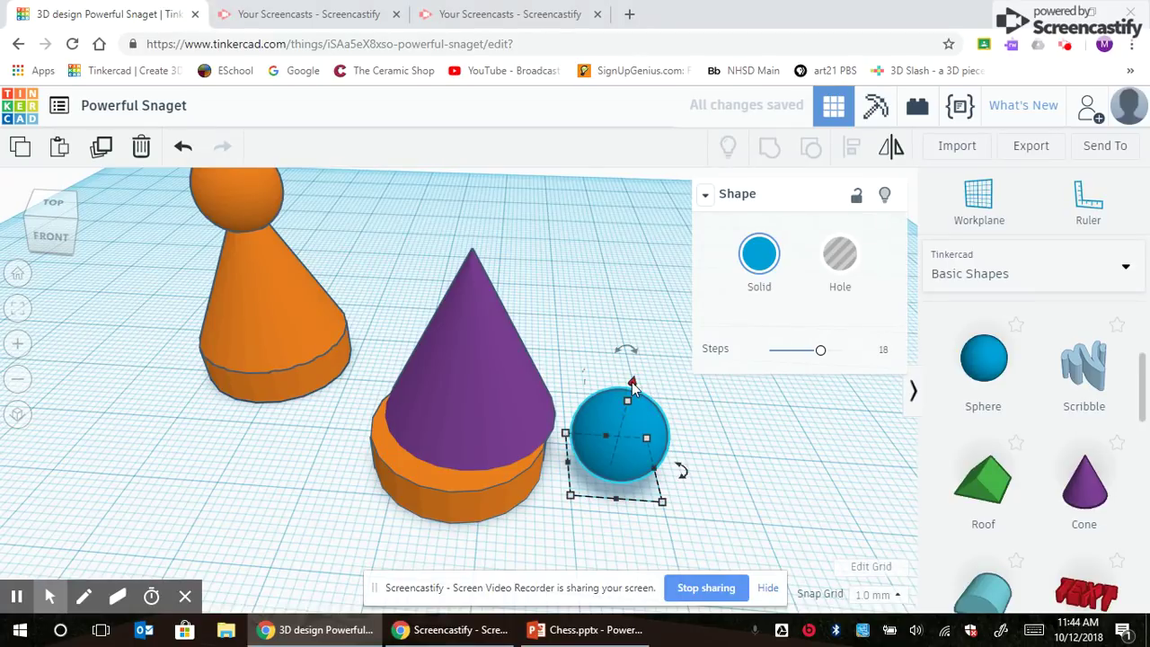
Raise the blue sphere and set it on the cone's tip as the pawn's head
{"action": "left_click_drag", "start_coordinate": [632, 384], "coordinate": [665, 189]}
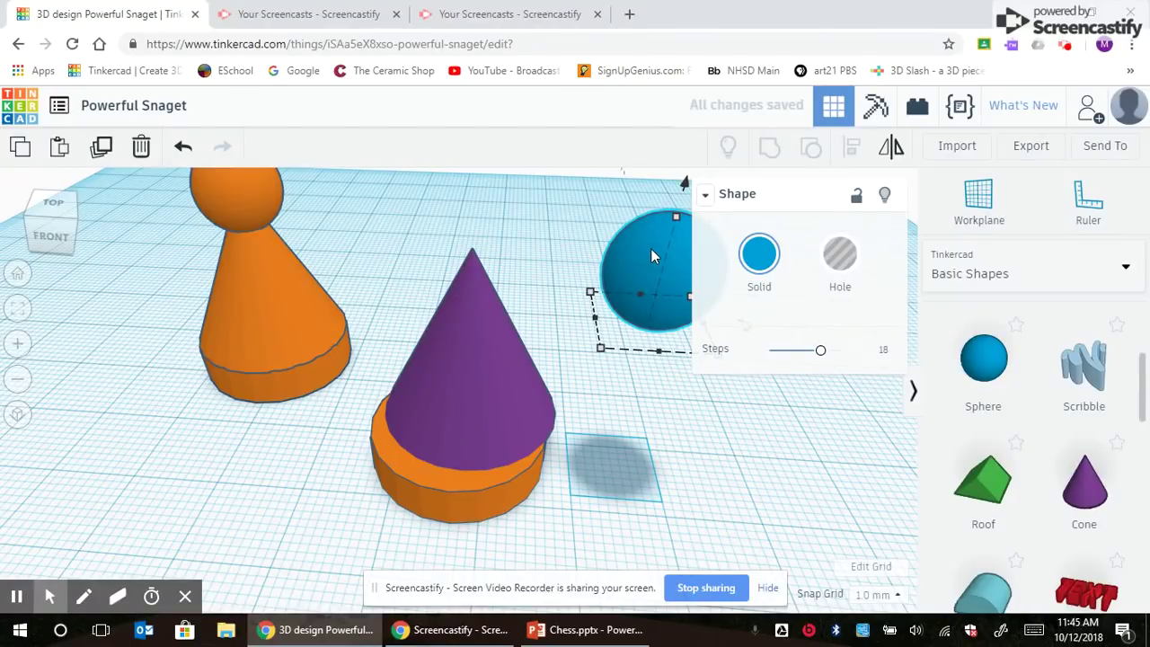
{"action": "left_click_drag", "start_coordinate": [650, 248], "coordinate": [438, 230]}
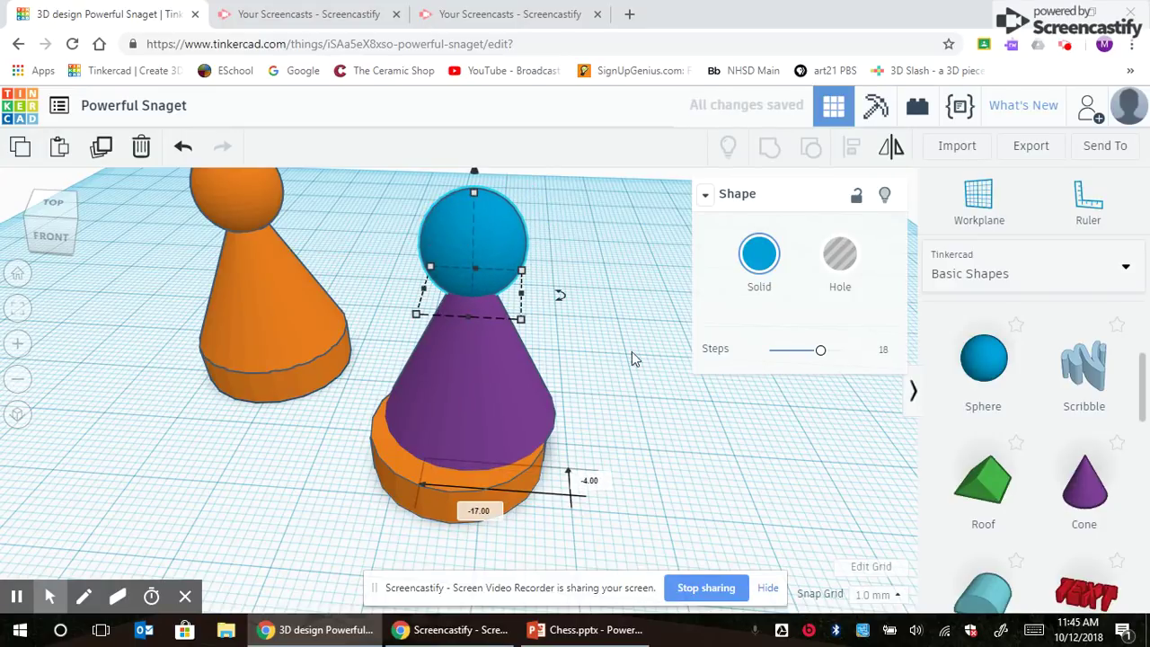
{"action": "scroll", "coordinate": [646, 310], "scroll_direction": "down", "scroll_amount": 5}
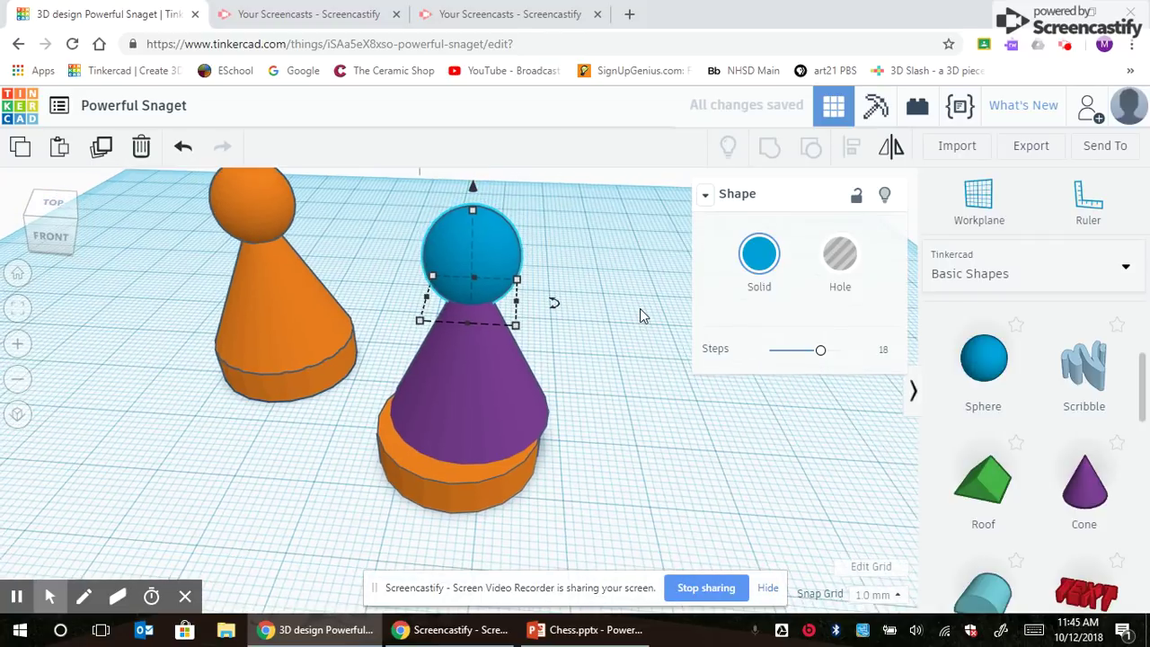
{"action": "right_click_drag", "start_coordinate": [664, 419], "coordinate": [549, 239]}
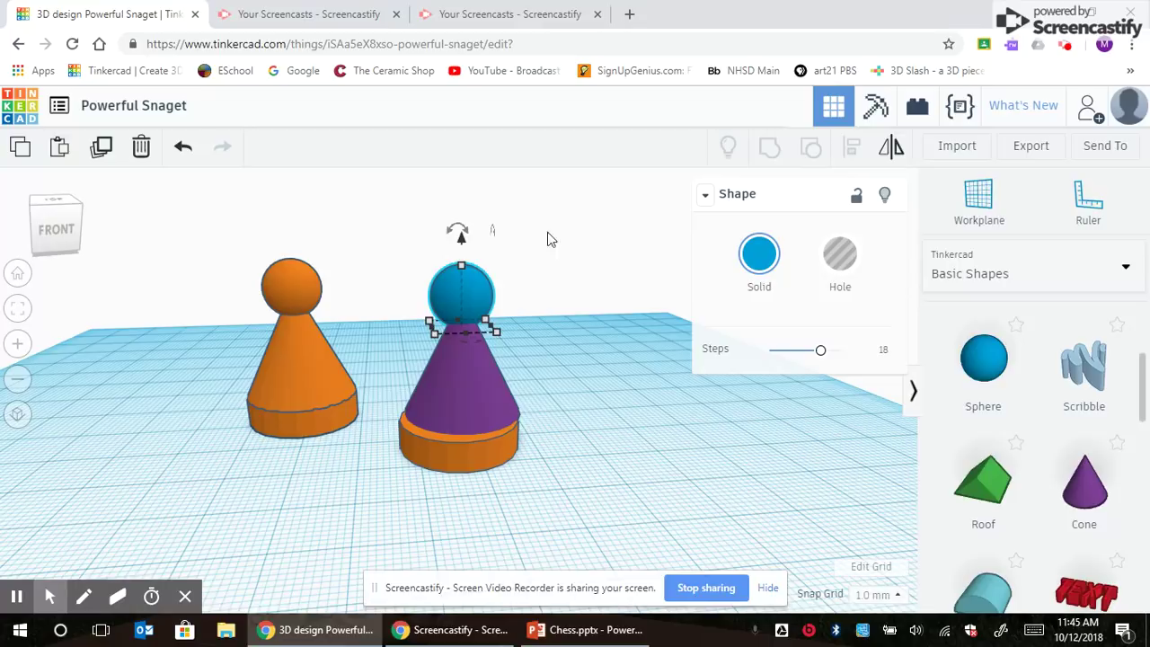
Select the sphere, cone and base disc and centre-align them side to side and front to back
{"action": "left_click_drag", "start_coordinate": [569, 206], "coordinate": [378, 528]}
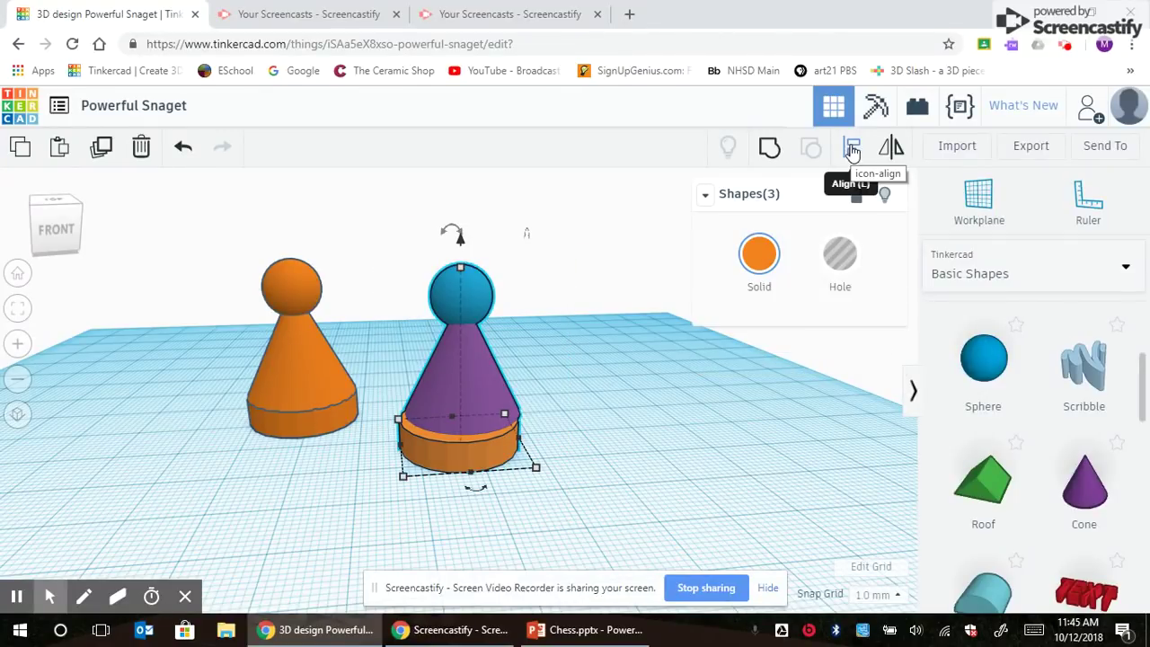
{"action": "left_click", "coordinate": [851, 152]}
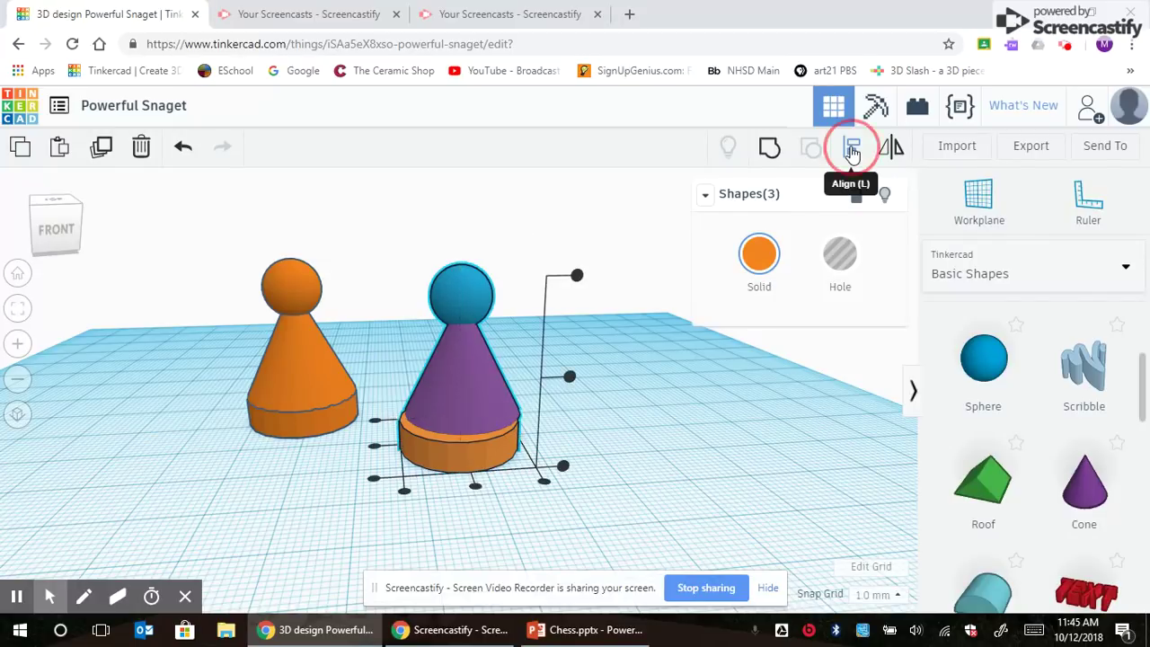
{"action": "left_click", "coordinate": [375, 447]}
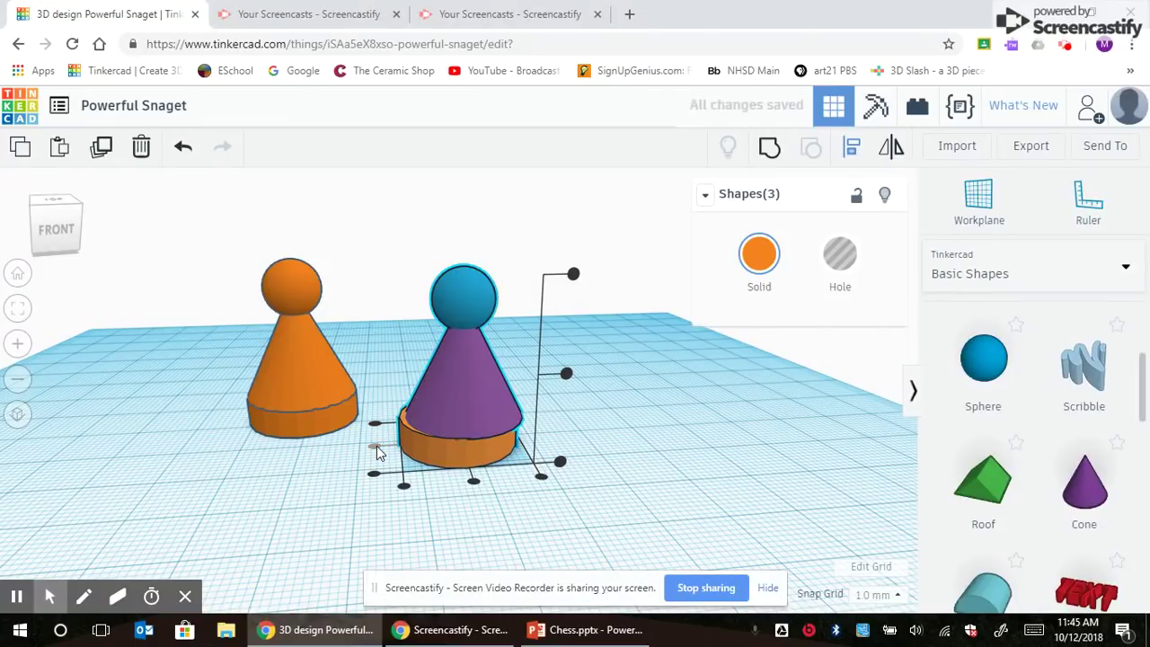
{"action": "left_click", "coordinate": [473, 482]}
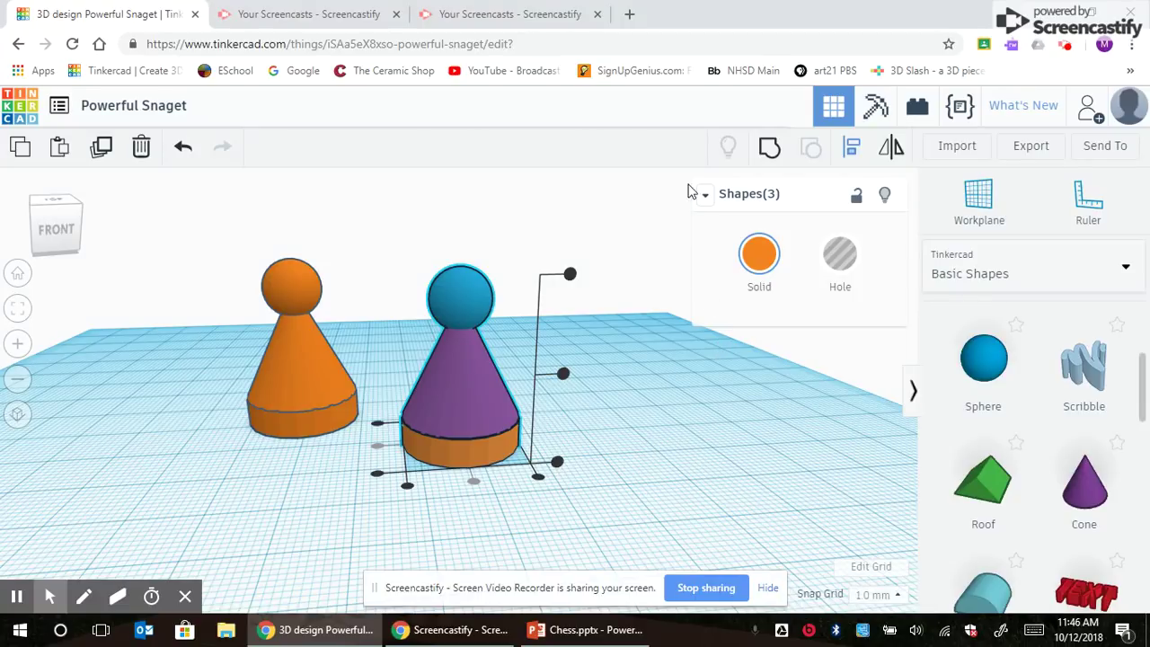
Group the base disc, cone and sphere into a single pawn shape
{"action": "left_click", "coordinate": [768, 150]}
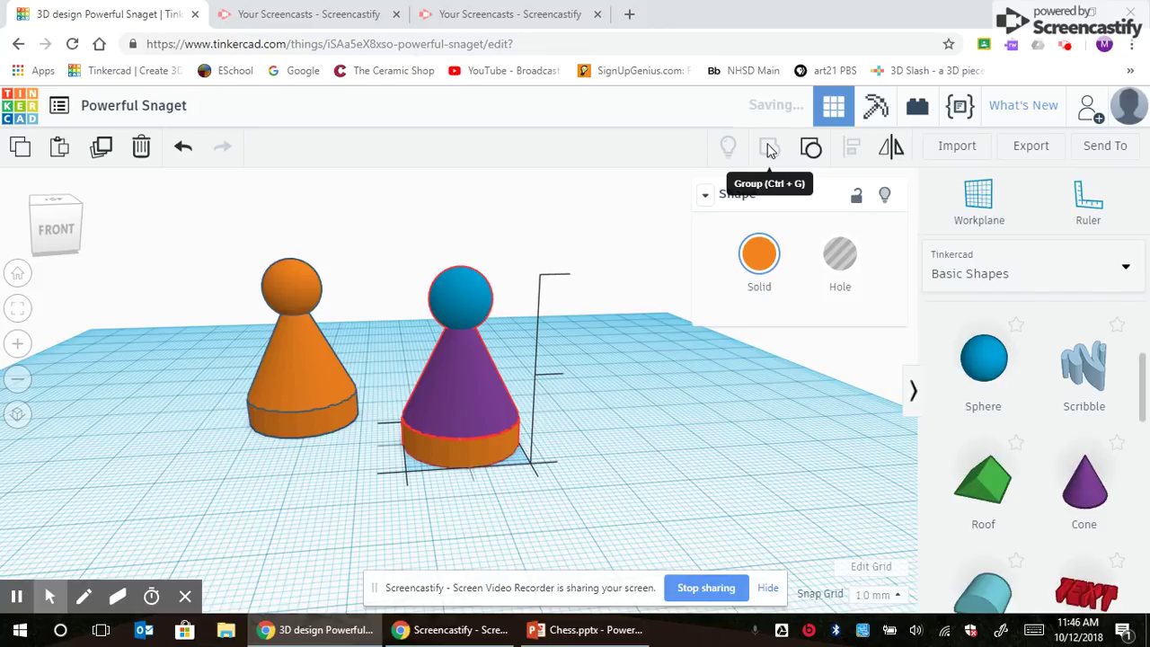